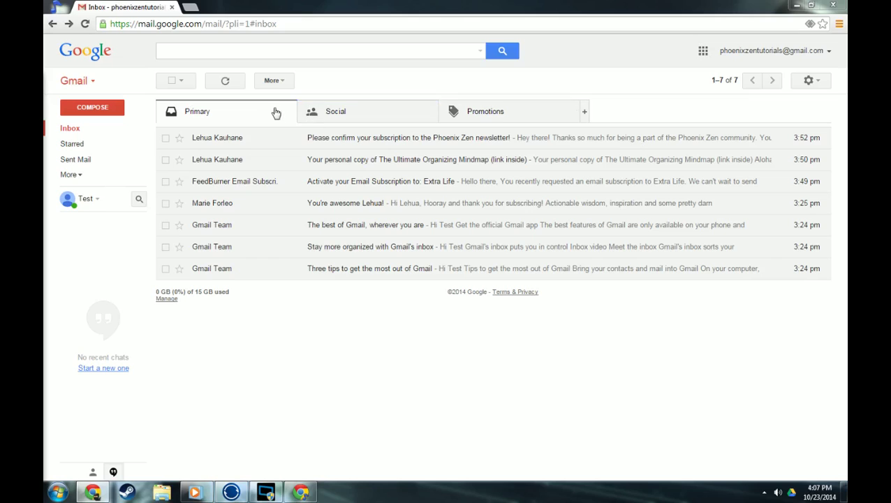
# Step: Uncheck the Social and Promotions inbox tabs, save, and dismiss the tabs-off notice
pyautogui.click(810, 82)
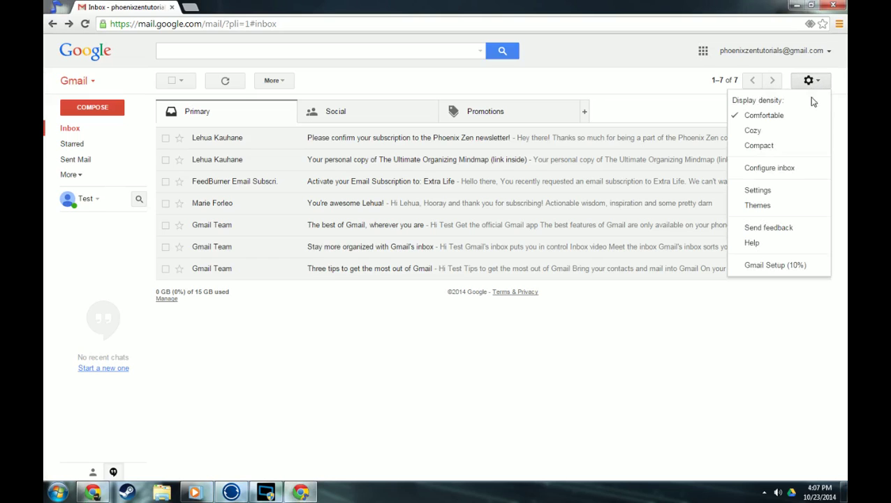
pyautogui.click(779, 171)
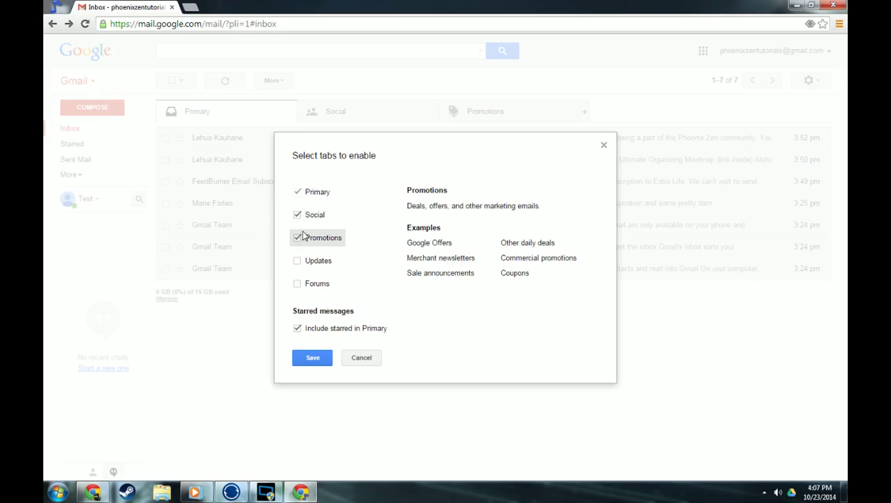
pyautogui.click(297, 215)
pyautogui.click(298, 238)
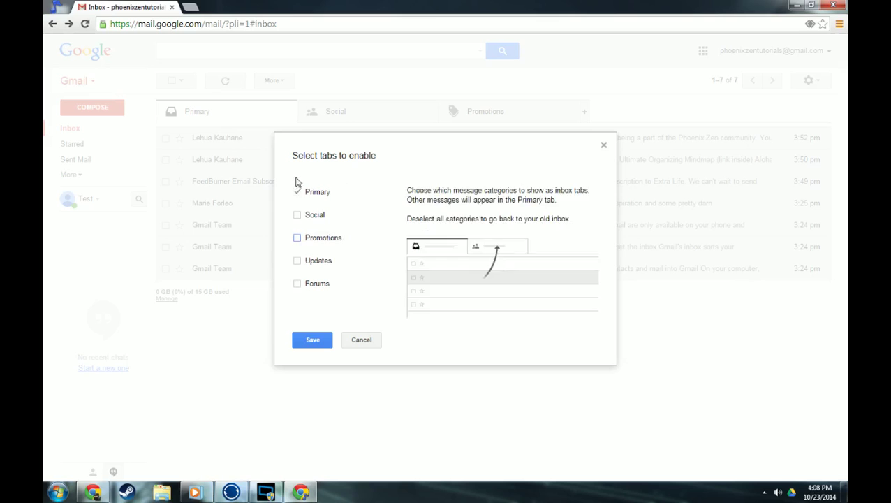
pyautogui.click(319, 341)
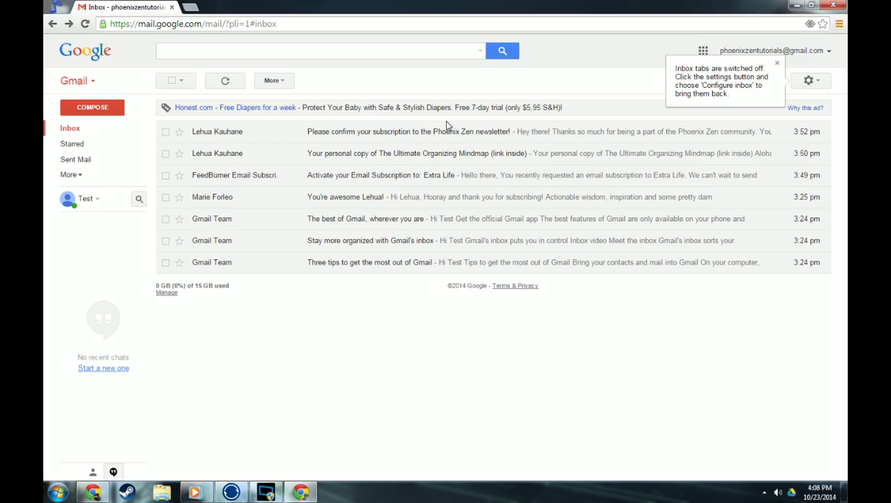
pyautogui.click(778, 65)
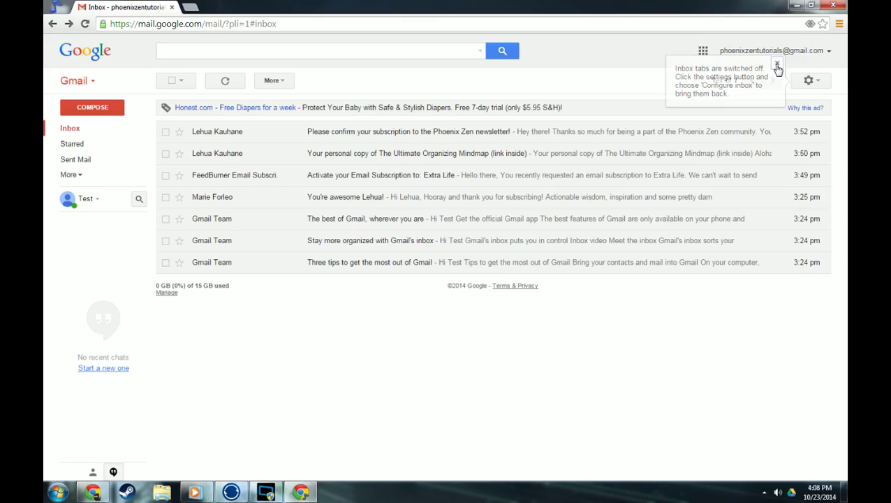
# Step: Choose 'Hide the people widget' in General settings and save the changes
pyautogui.click(808, 81)
pyautogui.click(587, 88)
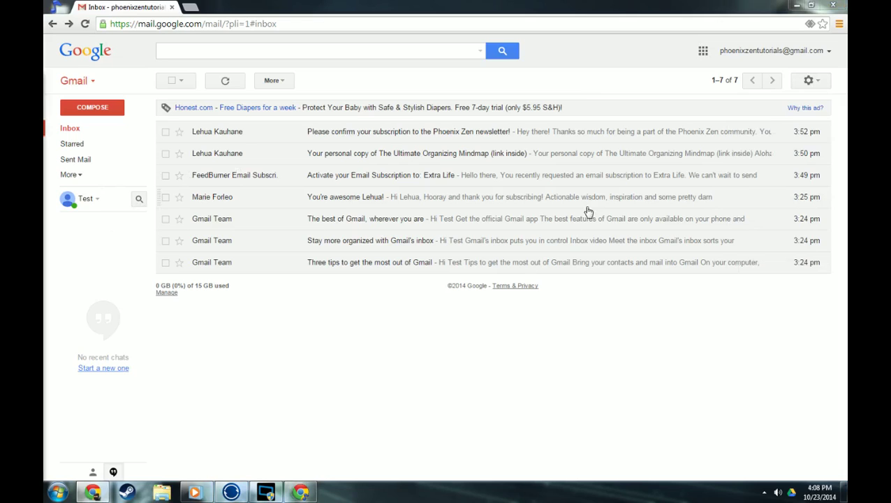
pyautogui.click(812, 82)
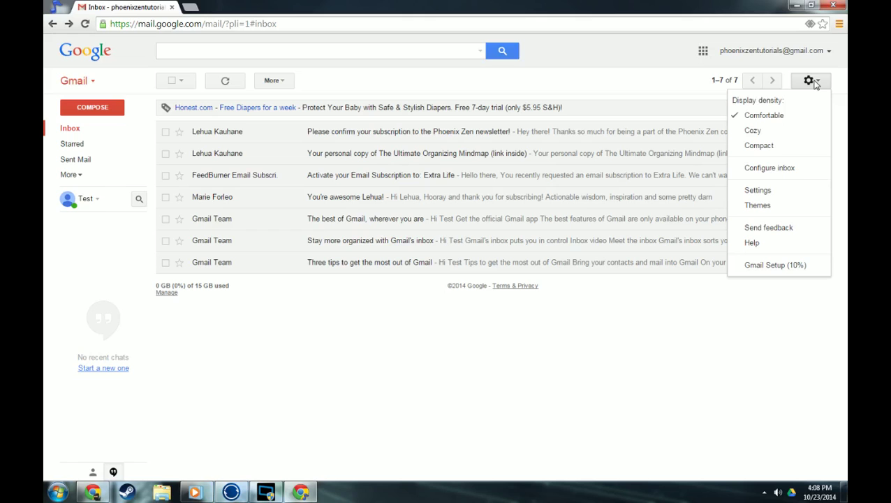
pyautogui.click(770, 192)
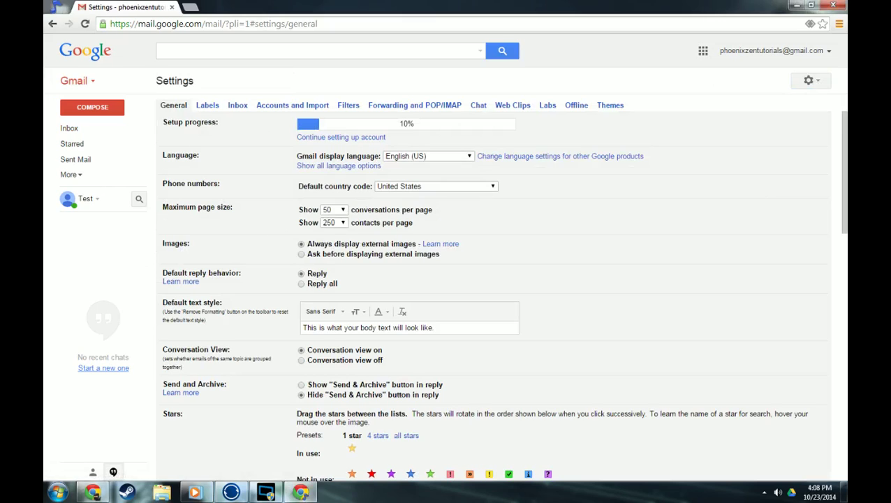
pyautogui.scroll(-3, 243, 261)
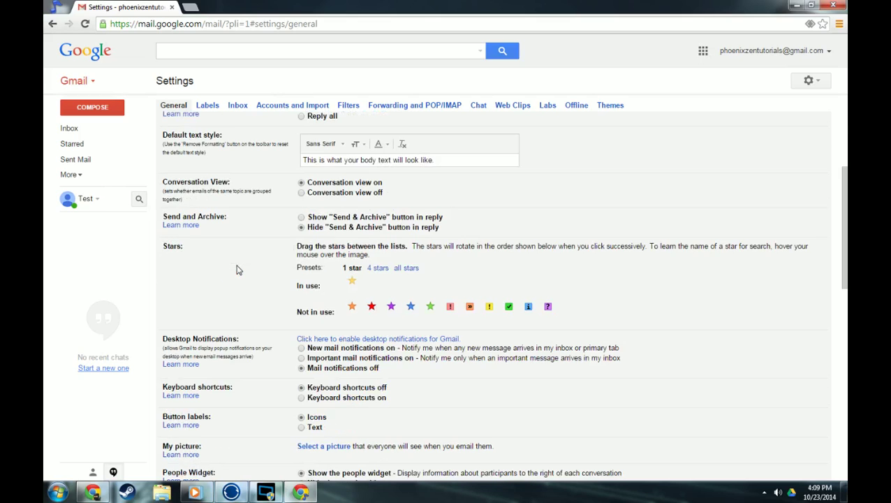
pyautogui.scroll(-1, 236, 270)
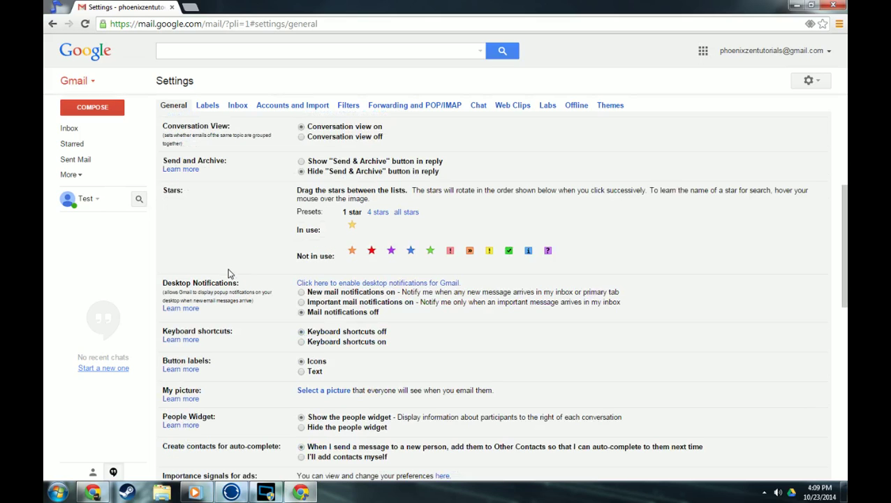
pyautogui.scroll(-2, 230, 273)
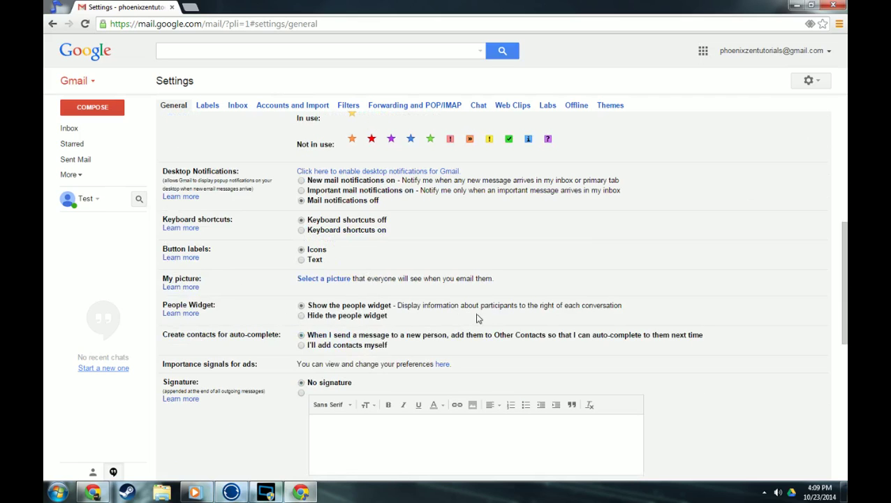
pyautogui.click(301, 316)
pyautogui.scroll(-4, 254, 324)
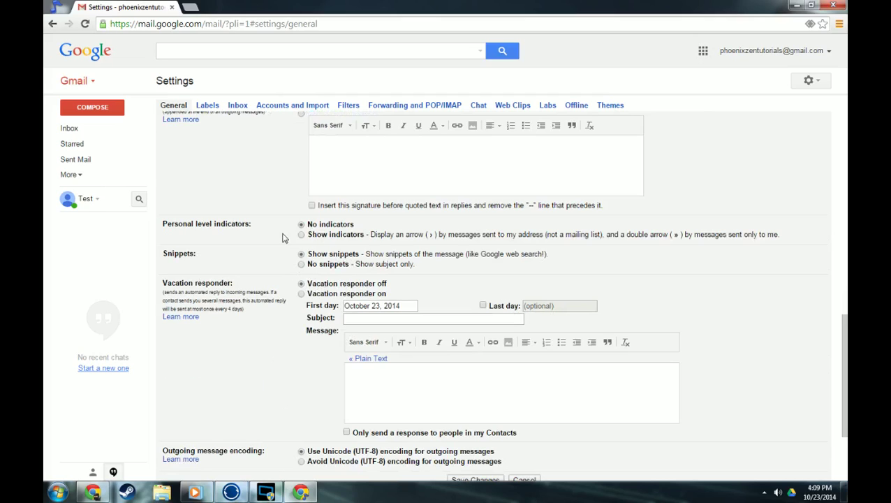
pyautogui.scroll(-2, 255, 352)
pyautogui.click(473, 349)
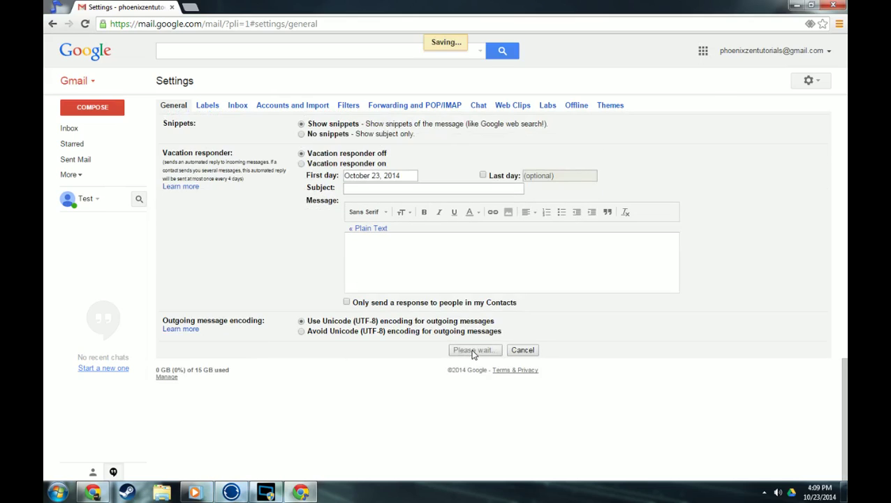
# Step: Set Spam to 'show if unread' in Labels settings and expand the sidebar's full label list
pyautogui.click(798, 83)
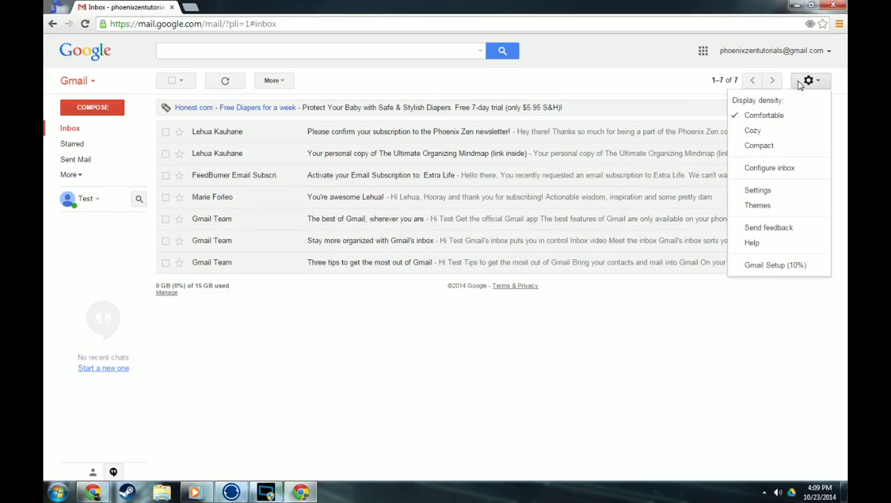
pyautogui.click(758, 190)
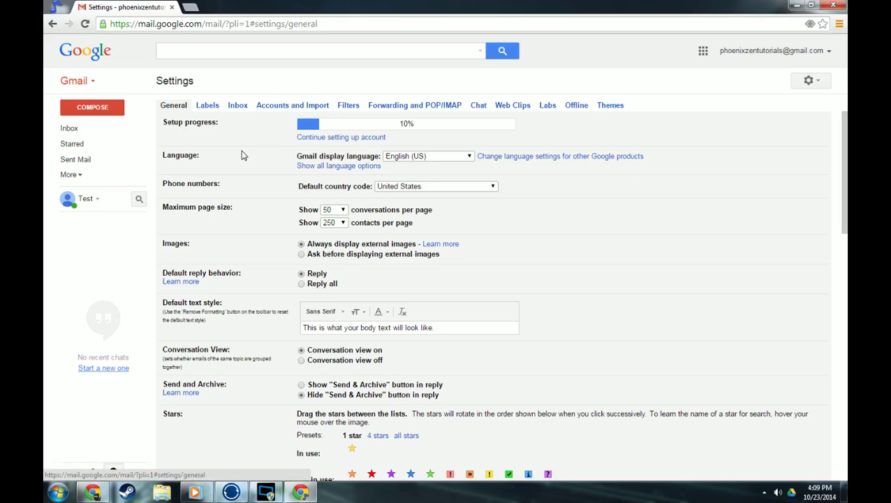
pyautogui.click(209, 108)
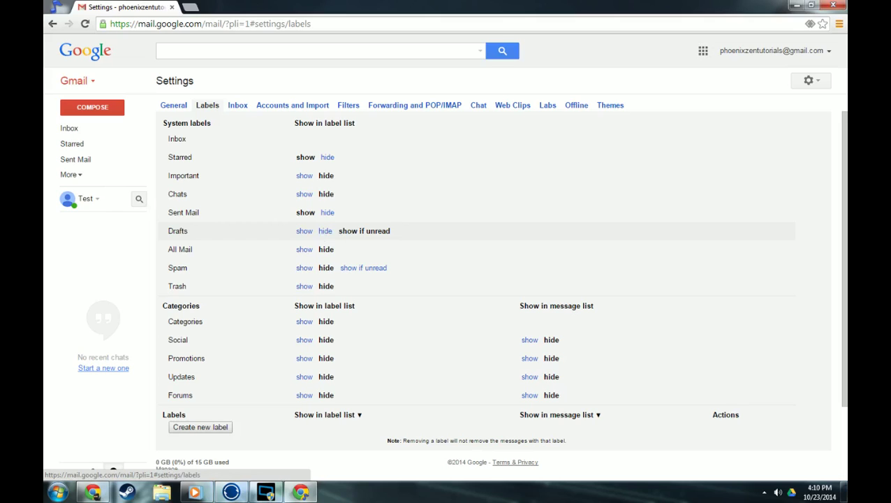
pyautogui.click(368, 274)
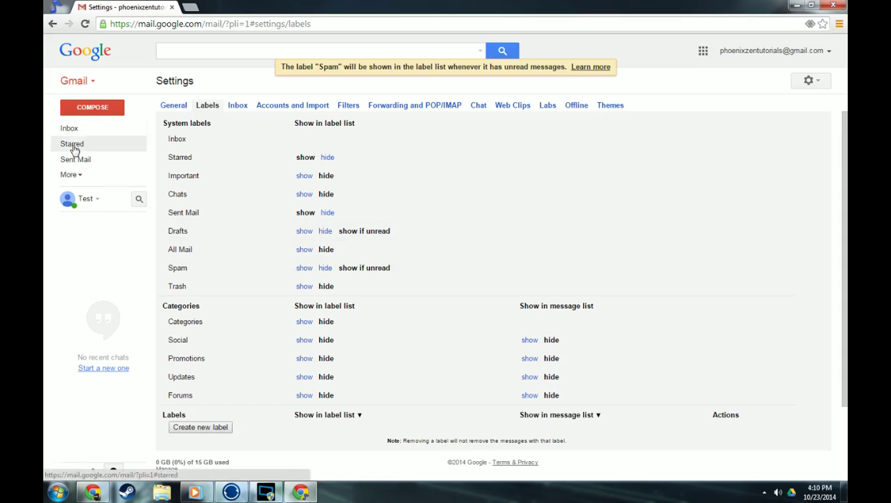
pyautogui.click(72, 174)
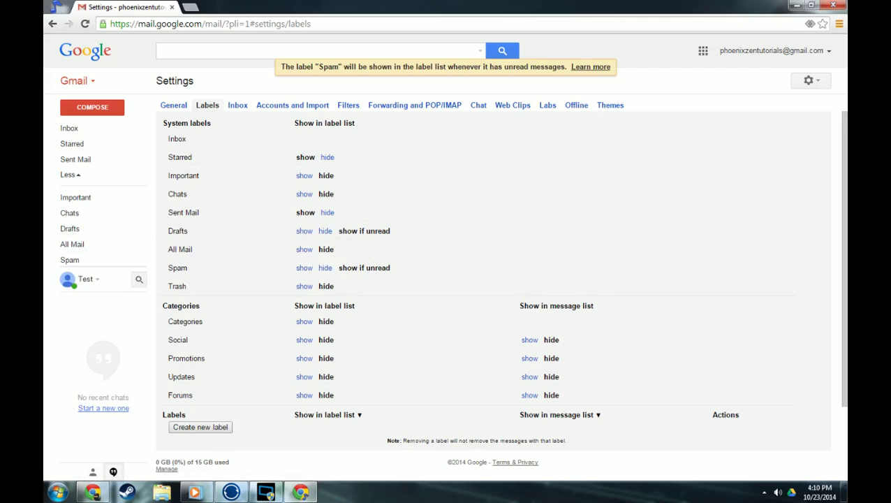
# Step: Select 'Chat off' in the Chat settings and save the change
pyautogui.click(349, 107)
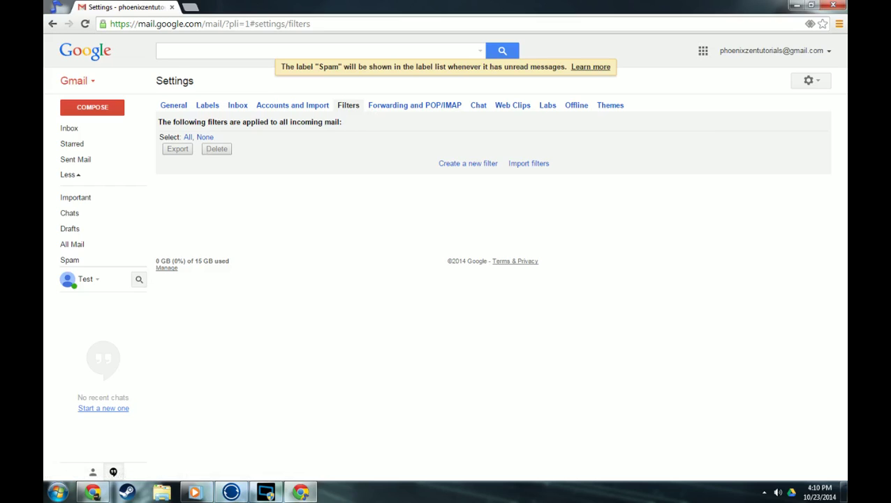
pyautogui.click(478, 110)
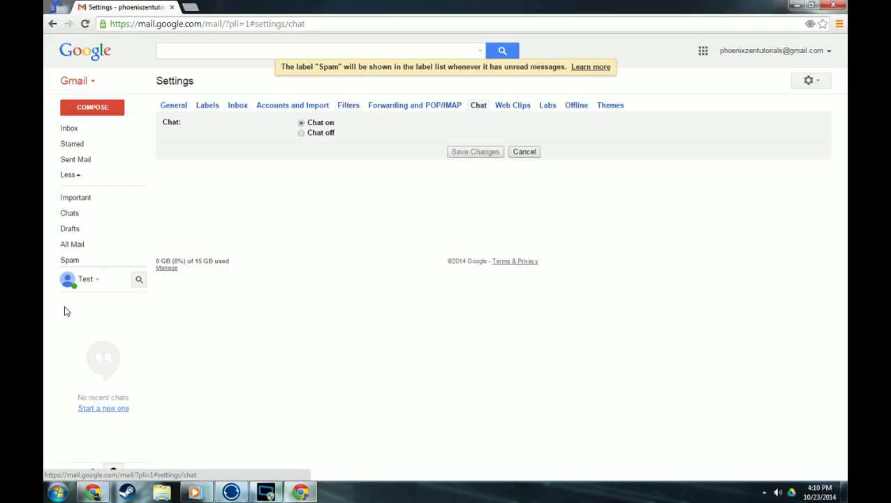
pyautogui.click(301, 133)
pyautogui.click(467, 152)
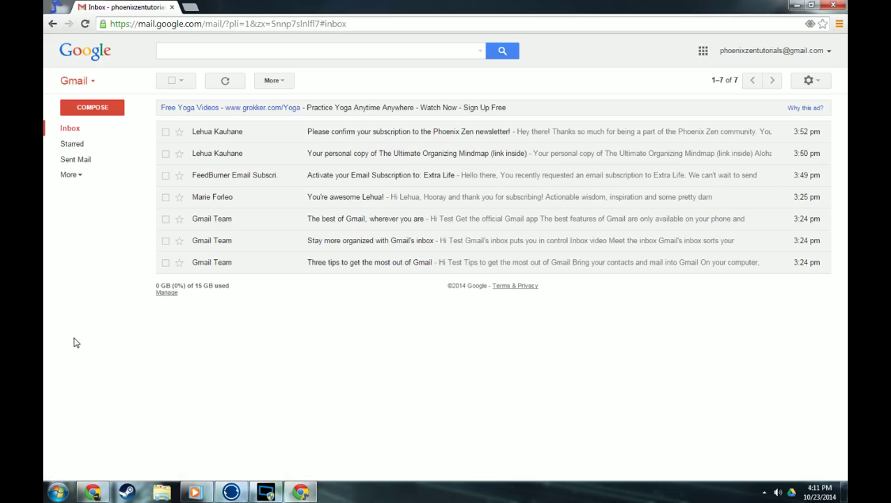
# Step: Stop showing web clips above the inbox in Web Clips settings, then go back to the Inbox
pyautogui.click(802, 82)
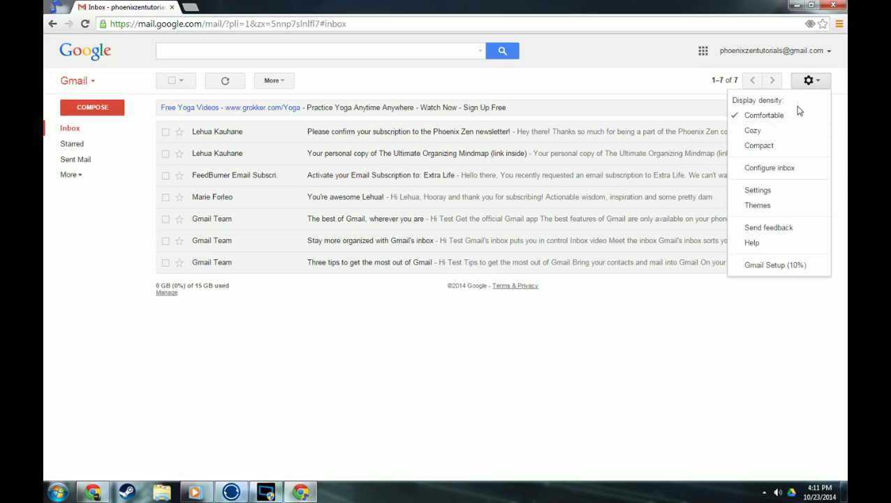
pyautogui.click(758, 191)
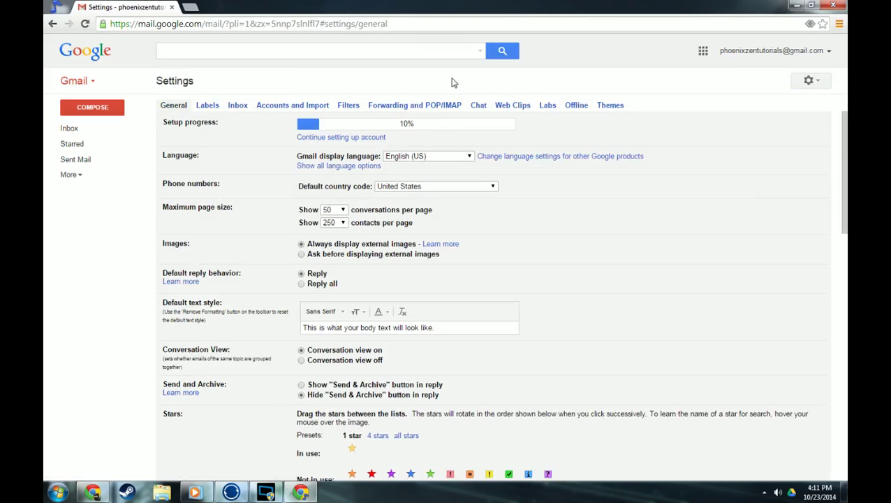
pyautogui.click(502, 116)
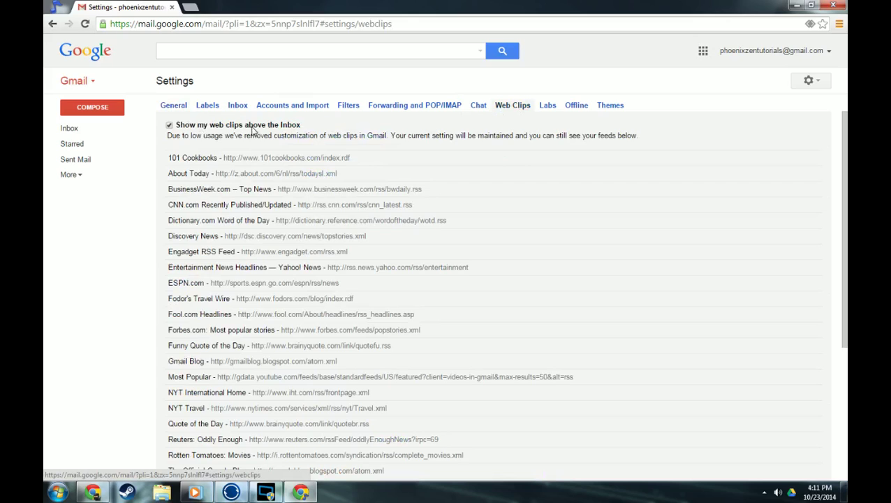
pyautogui.click(169, 125)
pyautogui.scroll(-3, 533, 301)
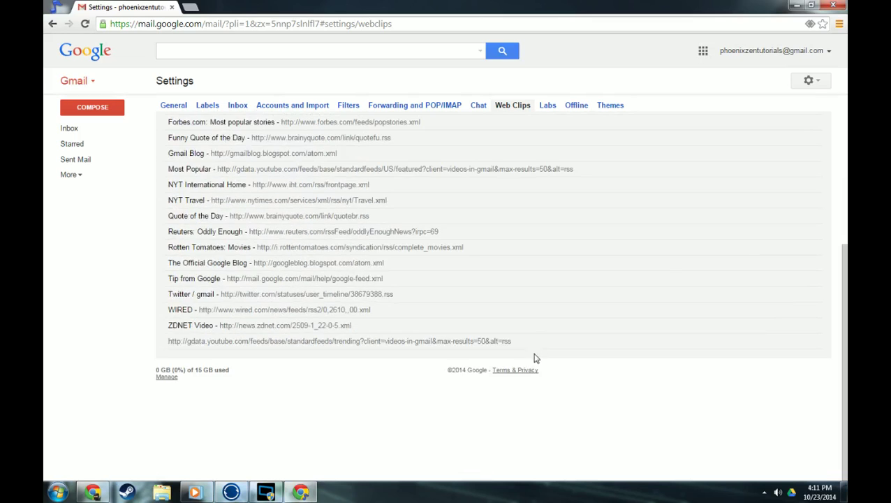
pyautogui.scroll(3, 493, 388)
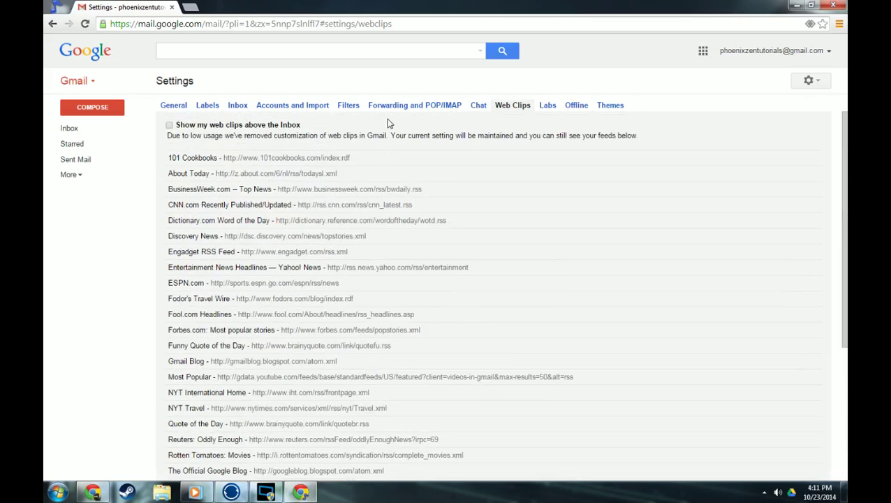
pyautogui.click(108, 131)
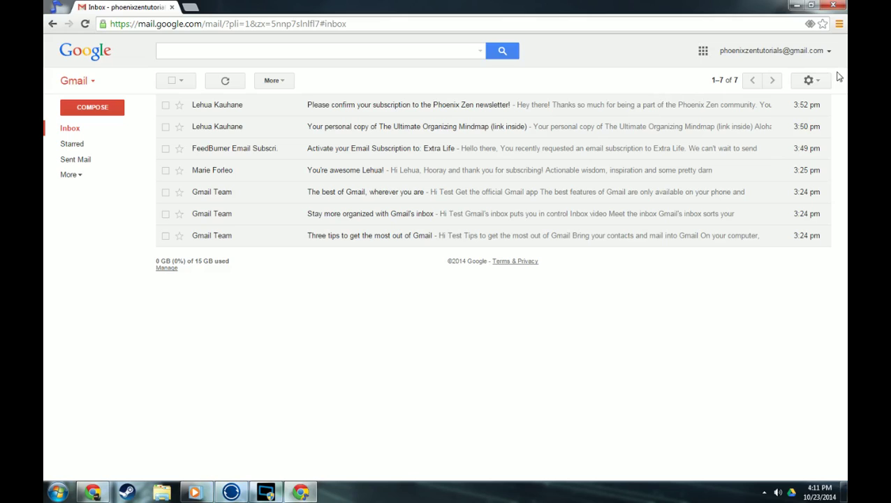
# Step: Open the Labs tab in Gmail settings to browse experimental features like Auto-advance
pyautogui.click(809, 81)
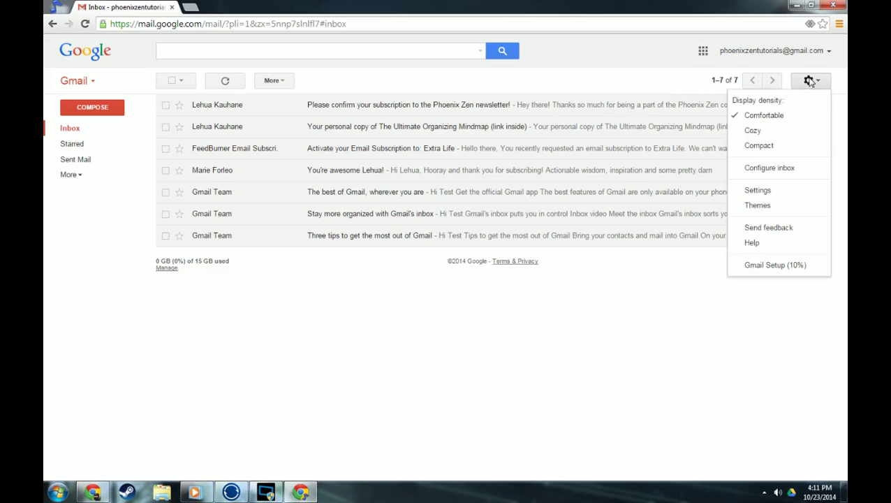
pyautogui.click(776, 194)
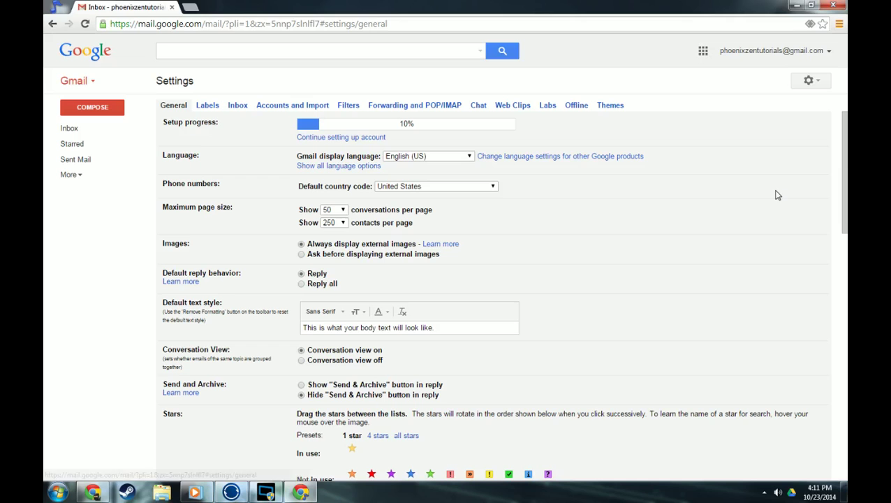
pyautogui.click(548, 107)
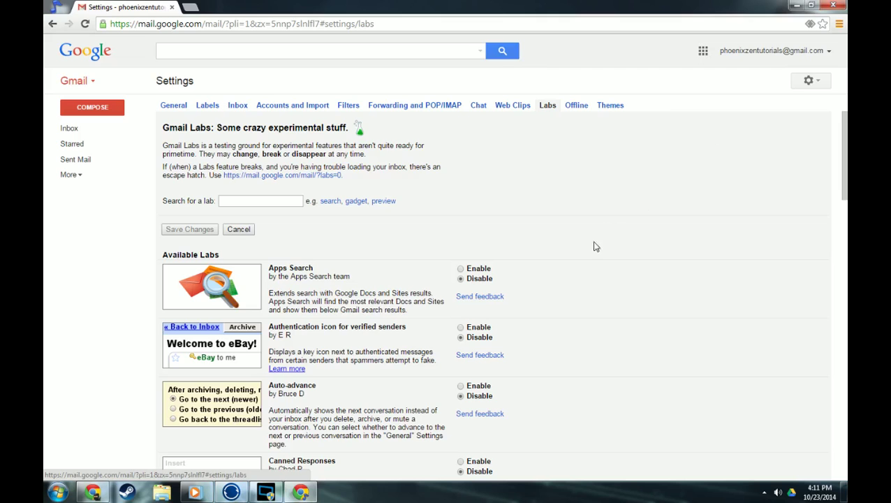
pyautogui.scroll(-2, 529, 288)
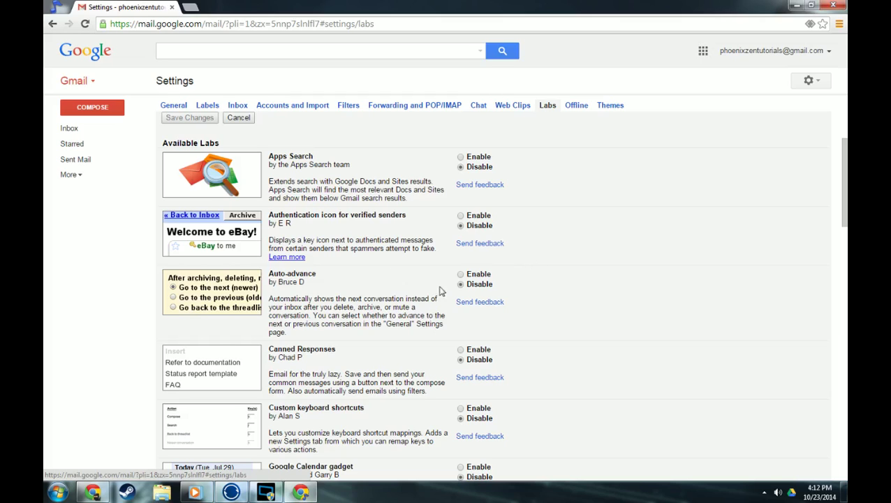
# Step: Set both Auto-advance and Canned Responses to Enable on the Labs page
pyautogui.click(461, 274)
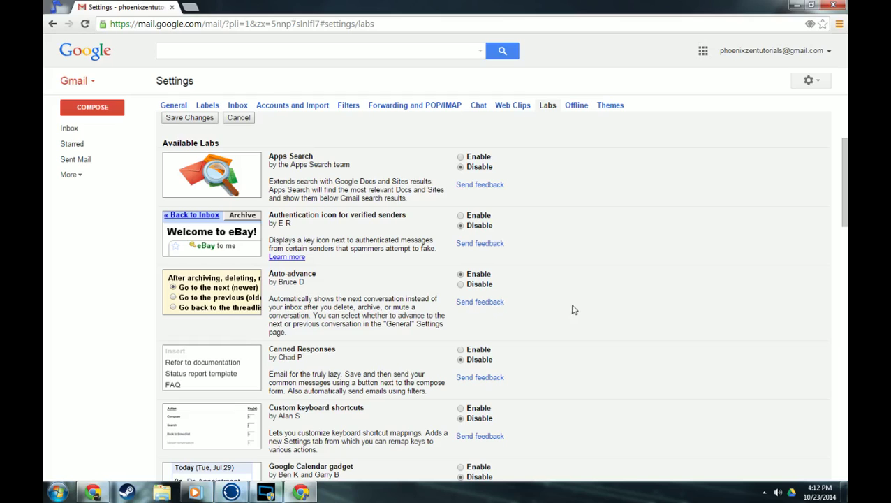
pyautogui.click(461, 349)
# Step: Set Undo Send to Enable and save the Labs changes
pyautogui.scroll(-2, 539, 370)
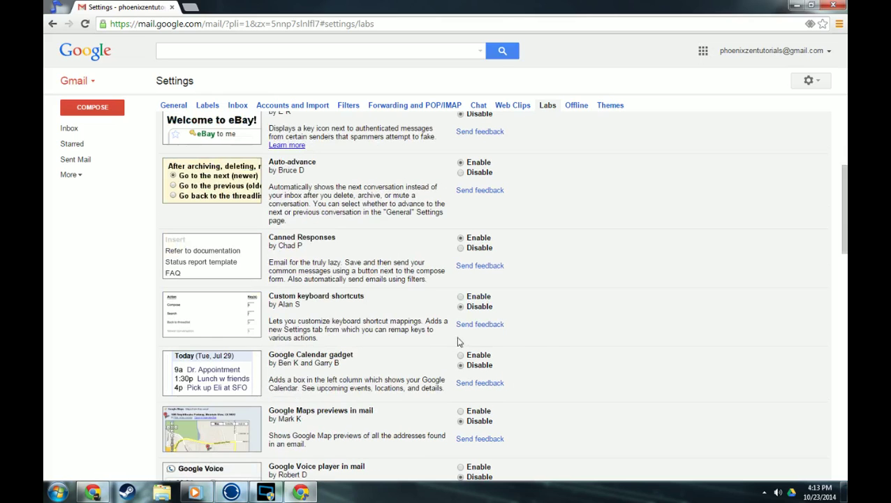
pyautogui.scroll(-5, 588, 334)
pyautogui.scroll(-3, 588, 334)
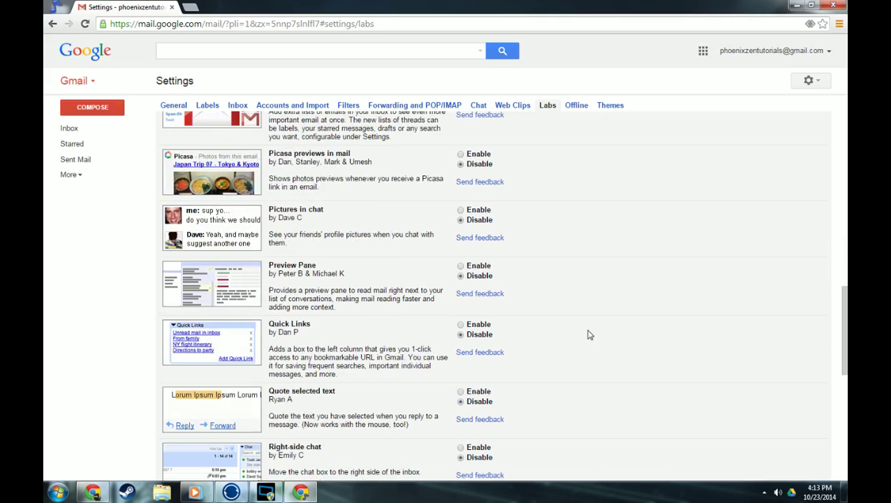
pyautogui.scroll(4, 588, 333)
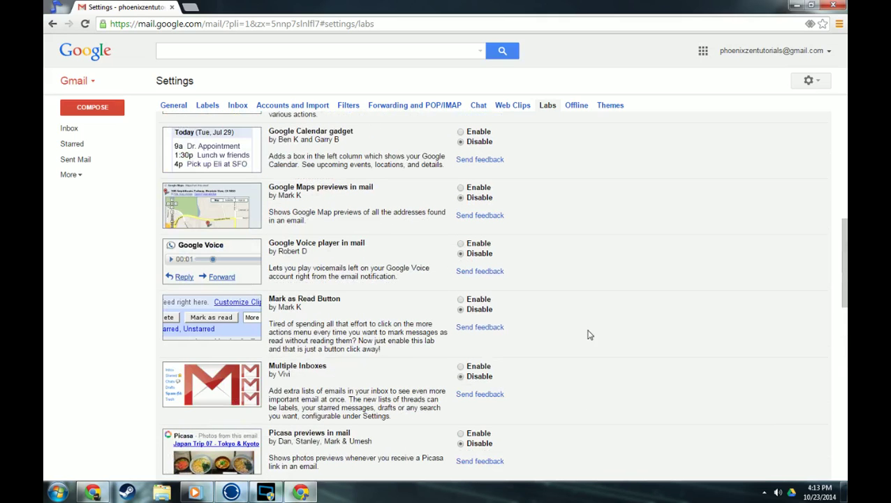
pyautogui.scroll(-4, 589, 333)
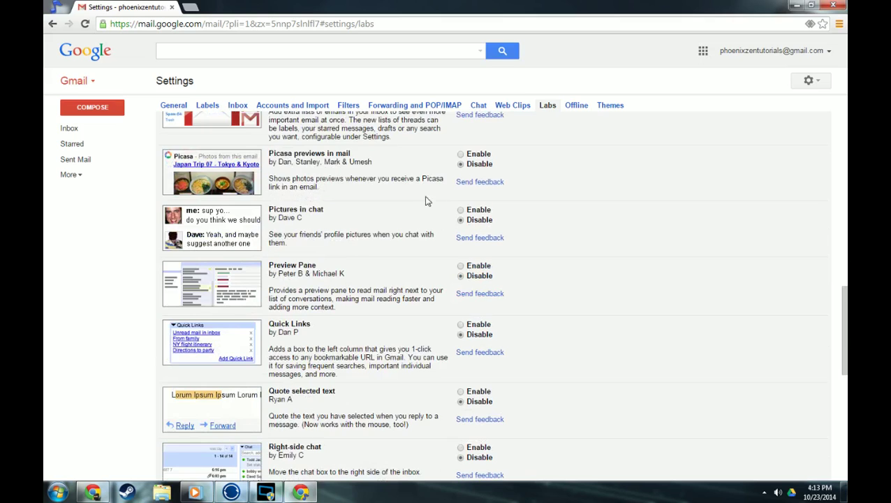
pyautogui.scroll(-6, 427, 200)
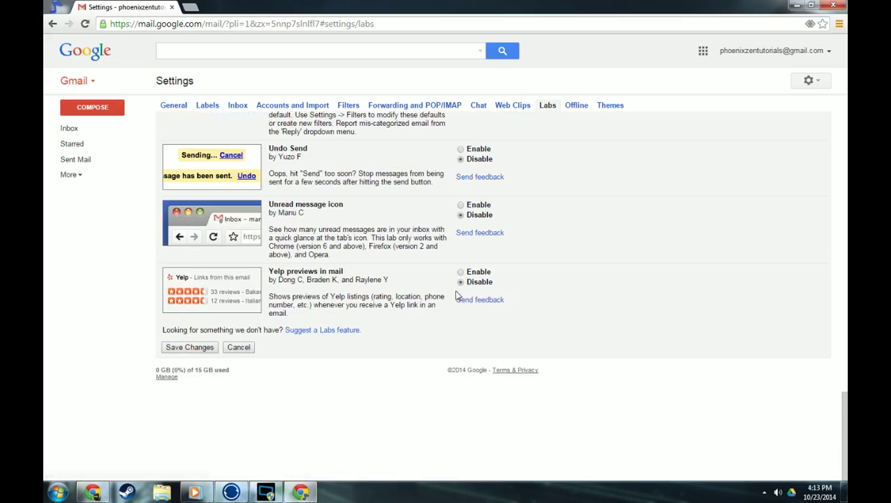
pyautogui.scroll(3, 441, 290)
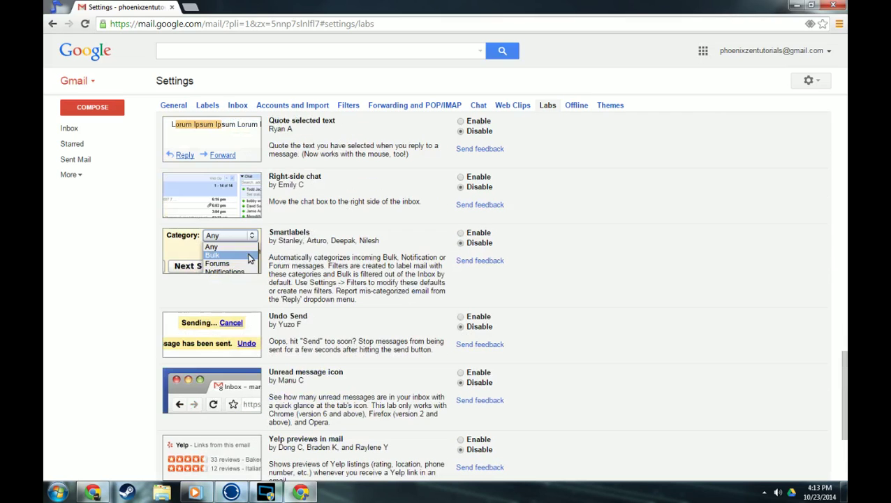
pyautogui.click(460, 318)
pyautogui.scroll(-3, 525, 356)
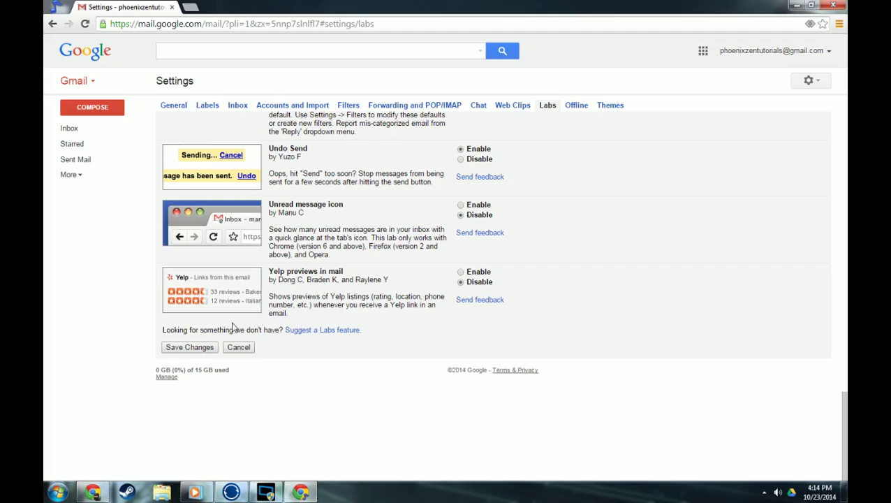
pyautogui.click(183, 347)
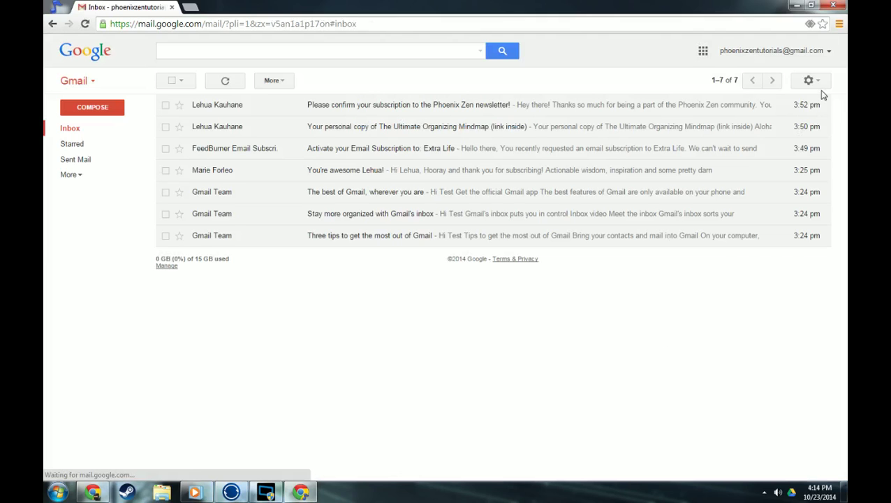
pyautogui.click(812, 81)
pyautogui.click(757, 190)
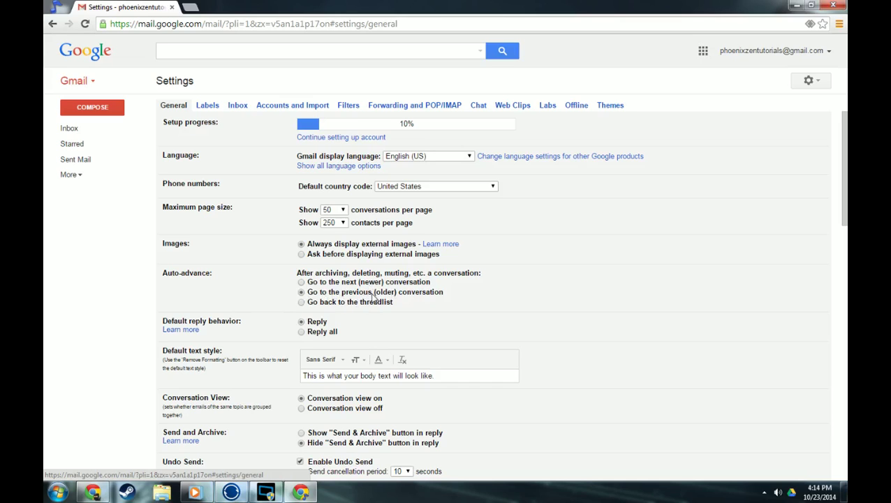
pyautogui.click(132, 127)
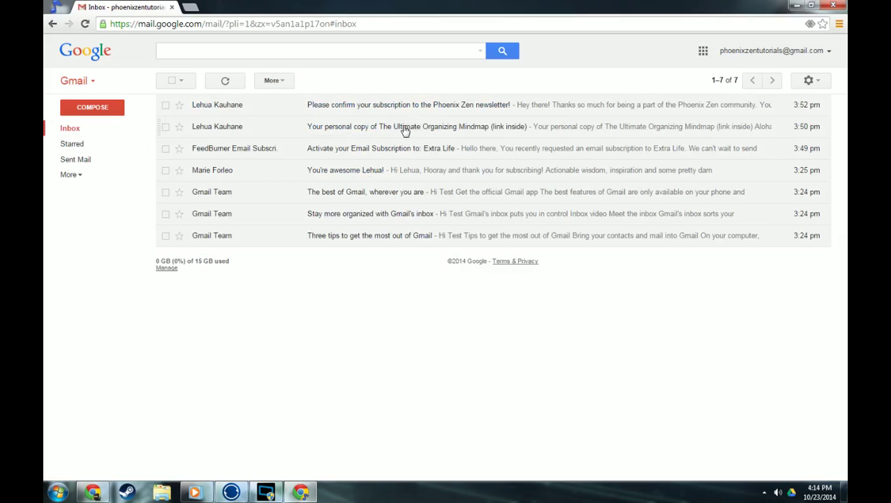
# Step: Archive the 'Ultimate Organizing Mindmap' email and go back to the inbox list
pyautogui.click(404, 131)
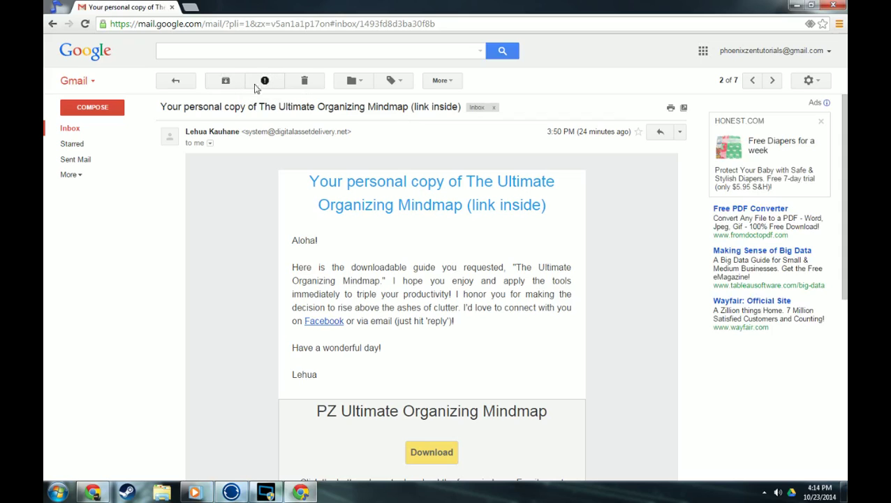
pyautogui.click(226, 82)
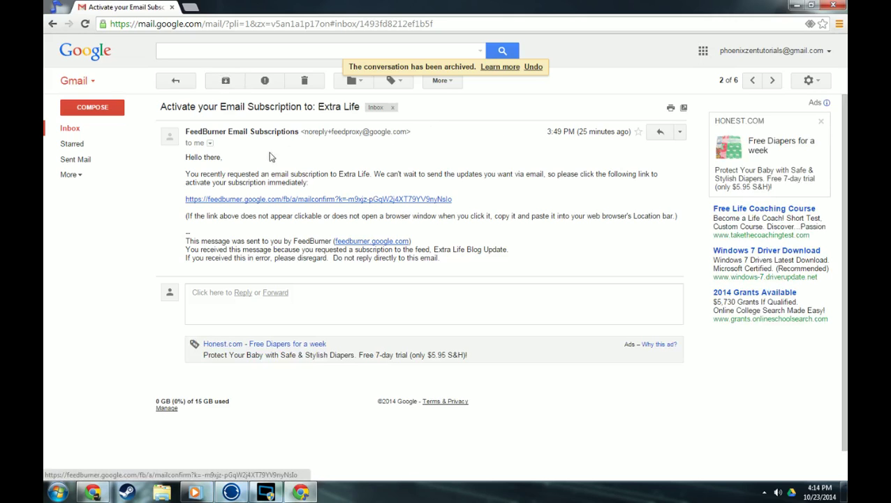
pyautogui.click(176, 82)
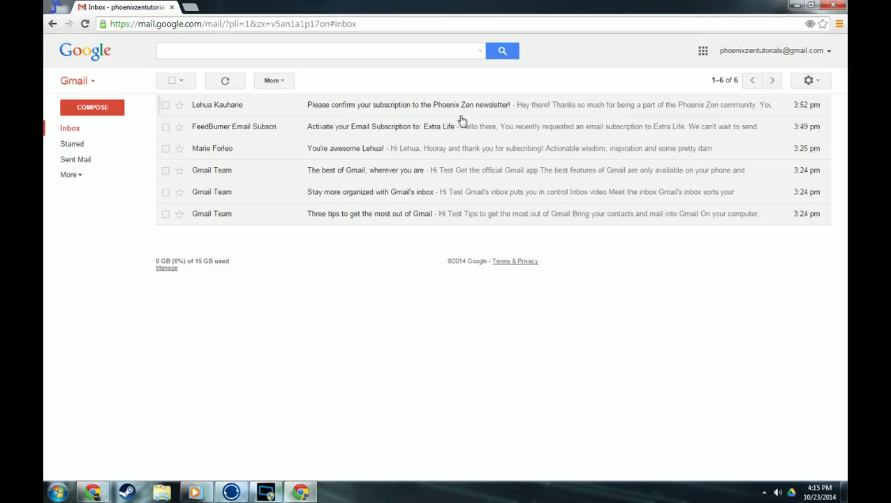
# Step: Select the Mindmap email in All Mail, move it to the Inbox, and return to the Inbox
pyautogui.click(67, 175)
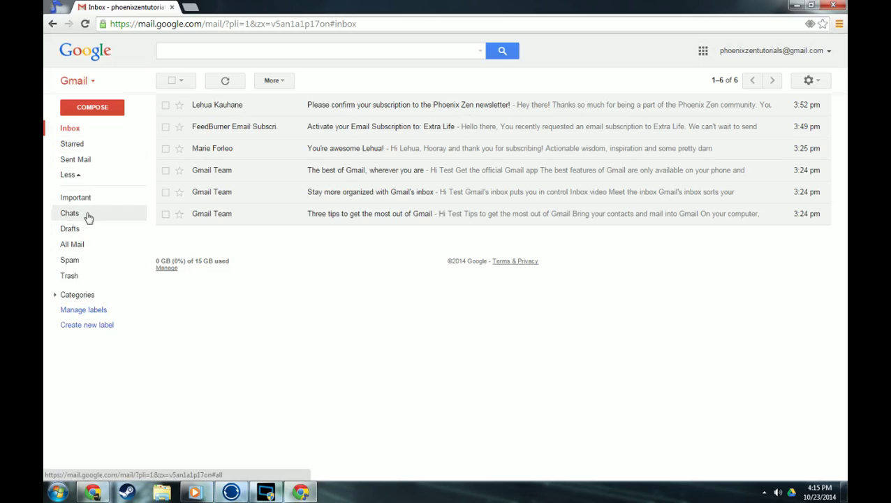
pyautogui.click(84, 245)
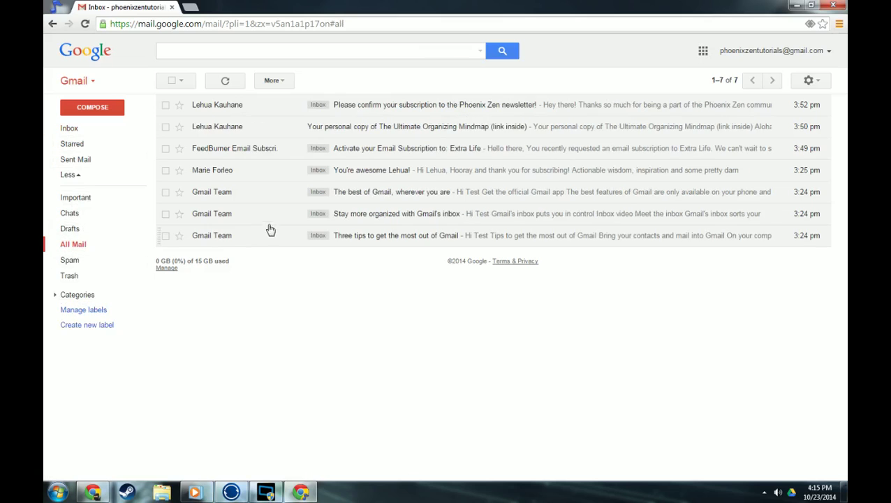
pyautogui.click(165, 126)
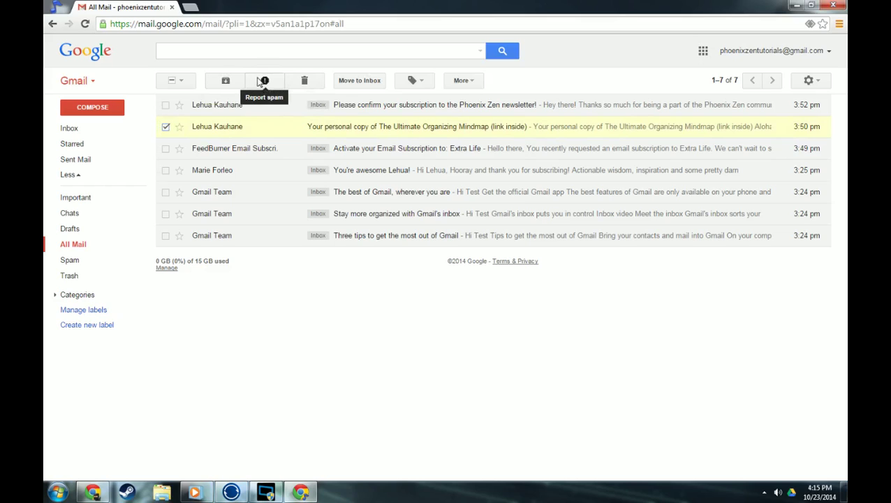
pyautogui.click(465, 81)
pyautogui.click(501, 81)
pyautogui.click(366, 83)
pyautogui.click(69, 127)
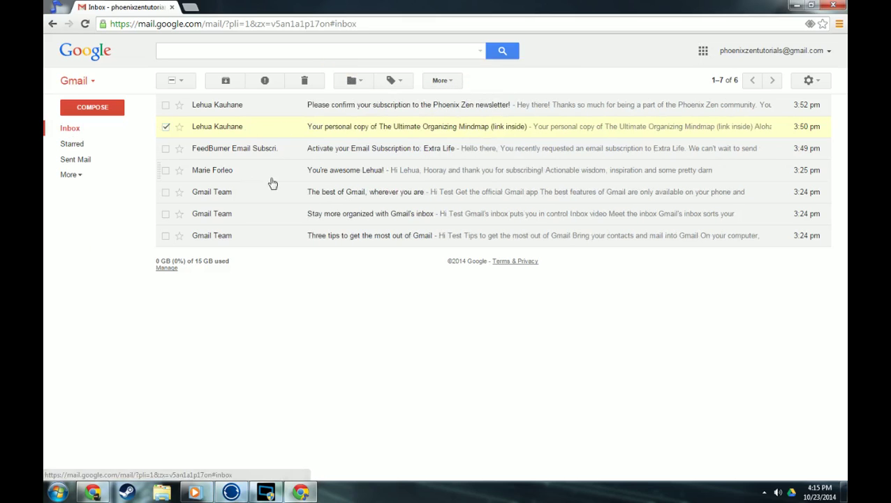
pyautogui.click(166, 126)
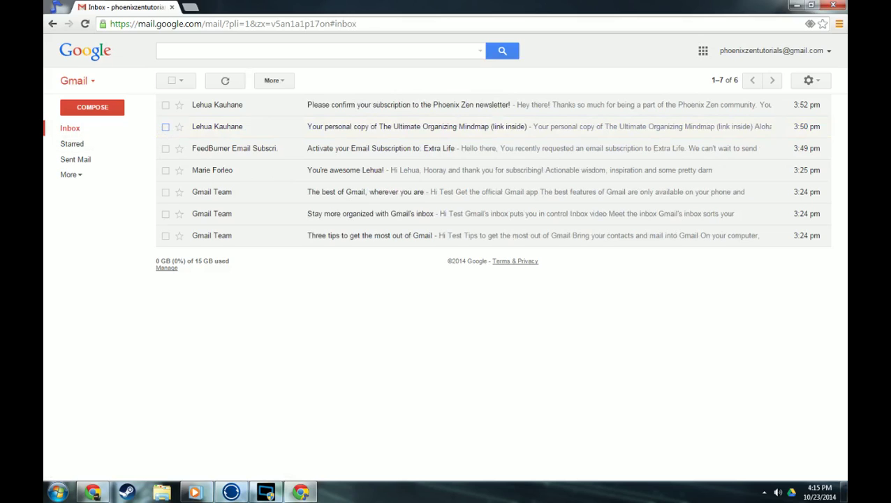